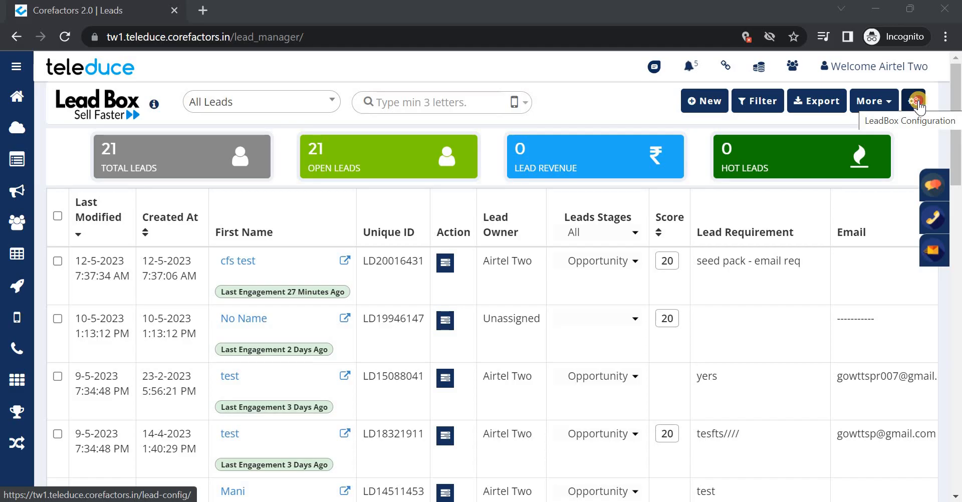
Open the Fields list in the LeadBox configuration's Field Customization settings and look through the existing fields.
left_click(916, 102)
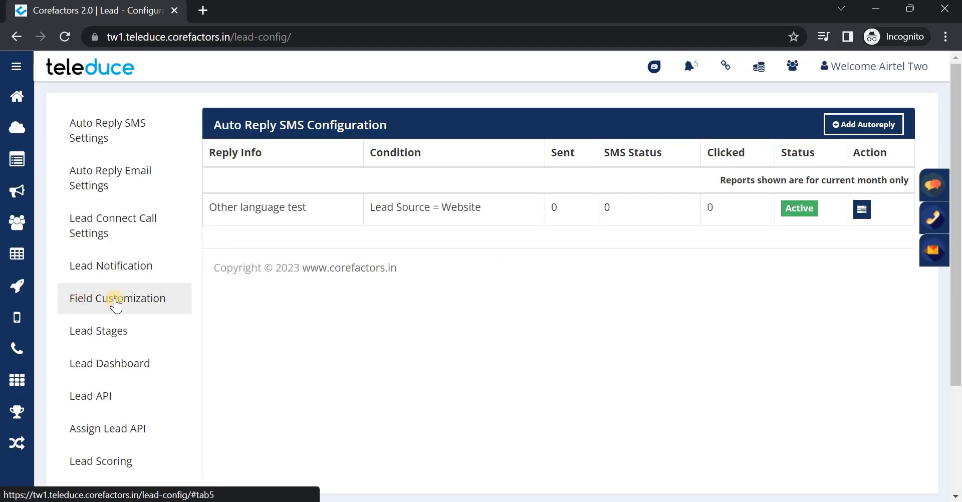
left_click(115, 299)
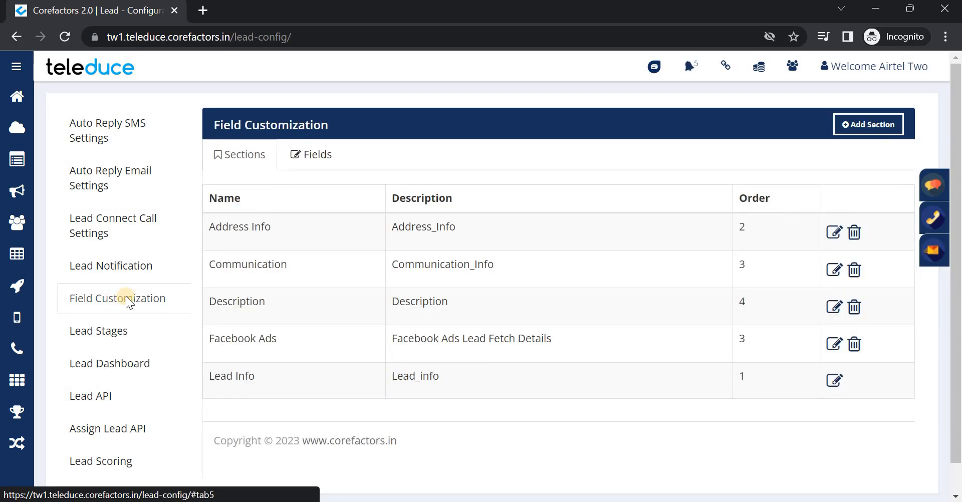
left_click(323, 155)
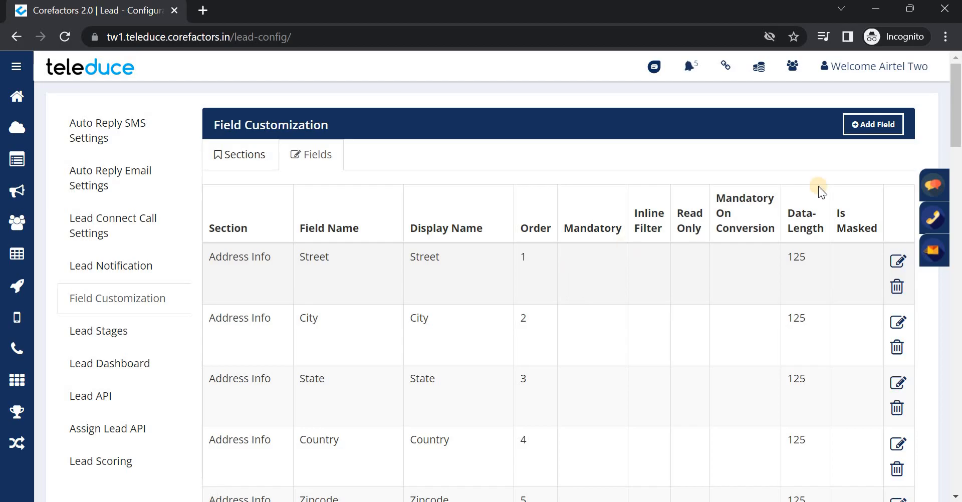
scroll(957, 179, "down", 14)
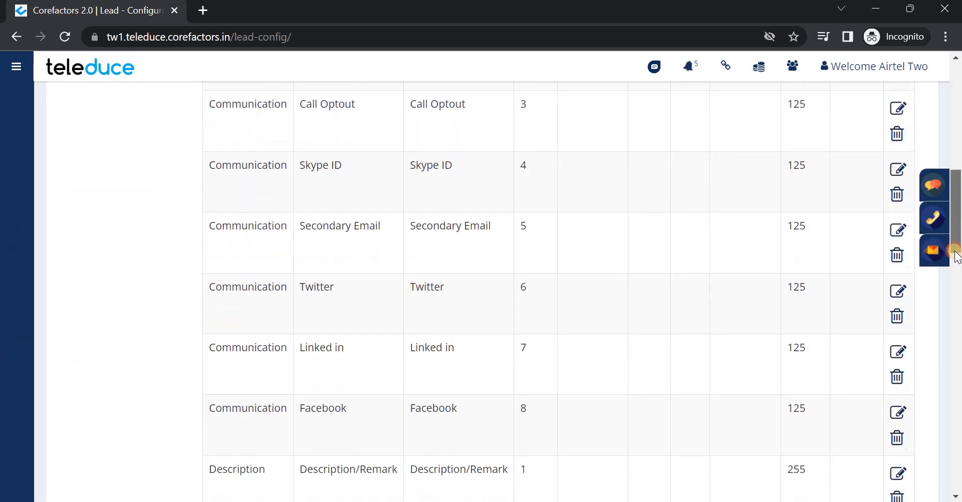
left_click_drag(958, 225, 957, 119)
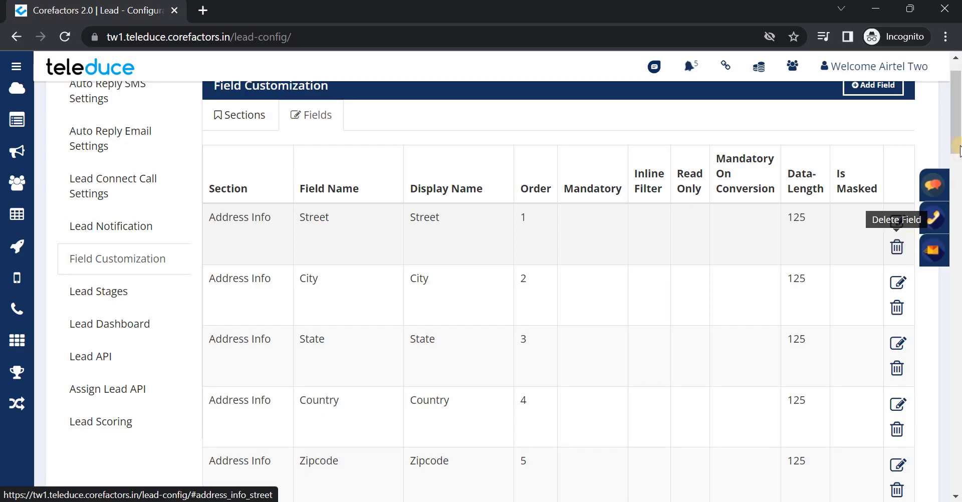
left_click_drag(958, 148, 958, 140)
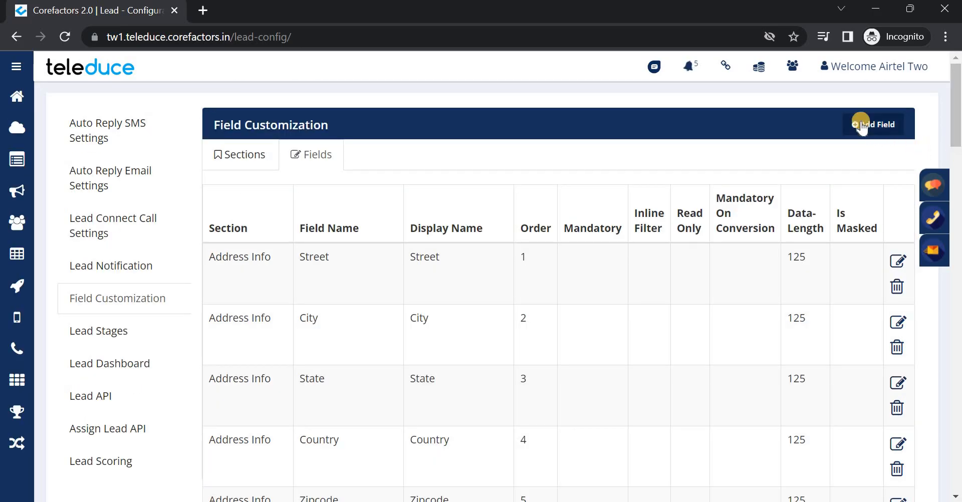
Start a new field named Date of Birth and assign it to the Lead Info section.
left_click(887, 127)
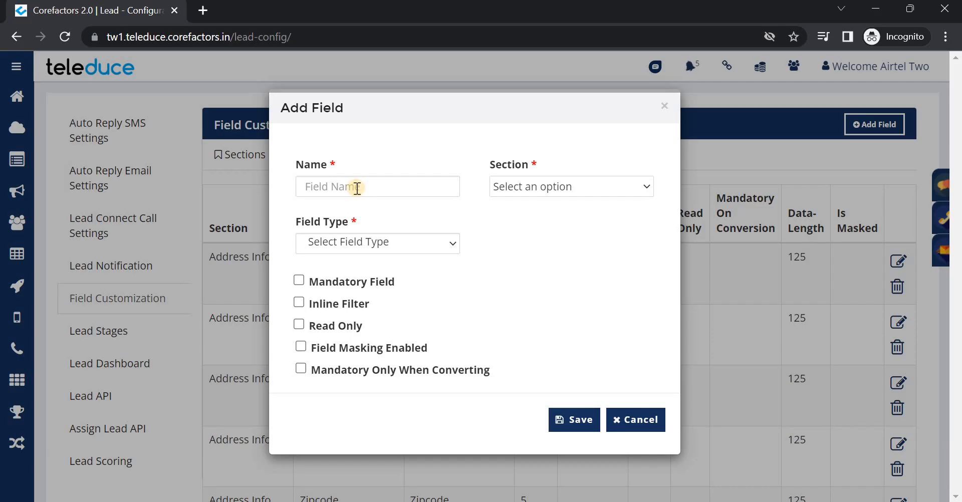
left_click(357, 189)
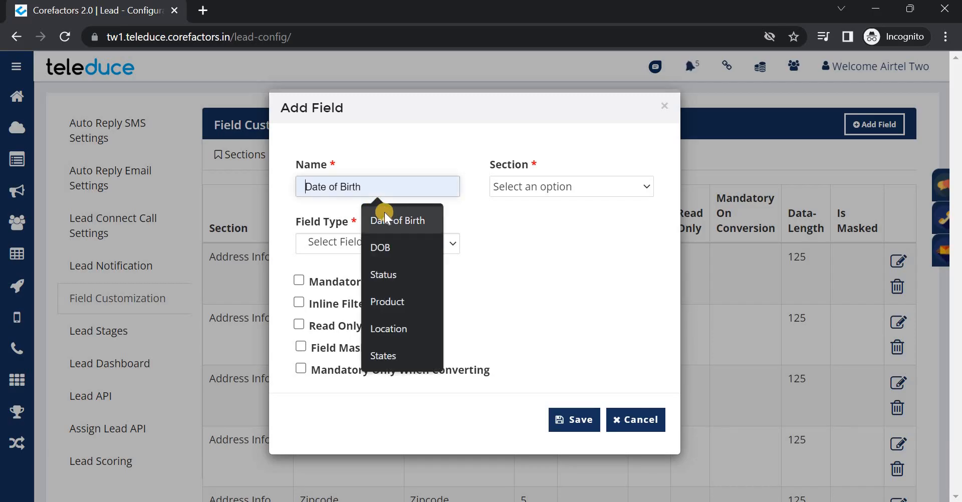
left_click(384, 212)
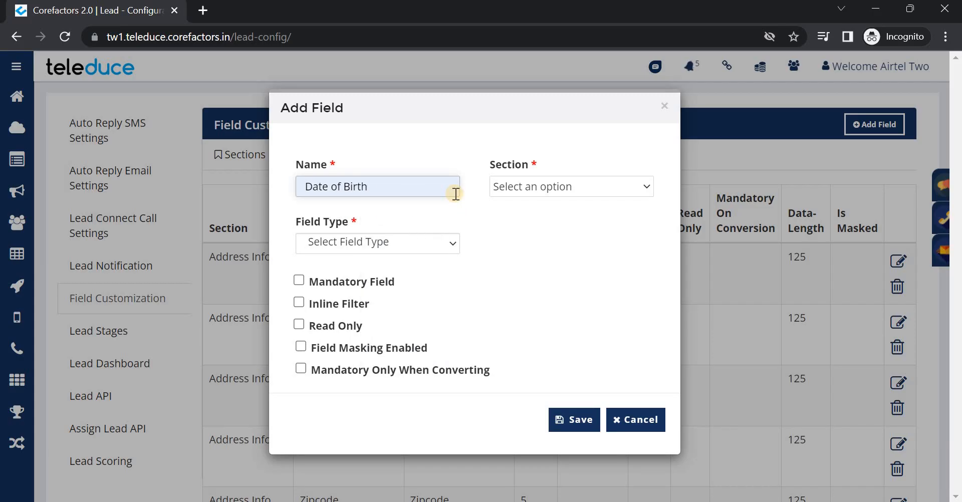
left_click_drag(561, 163, 561, 189)
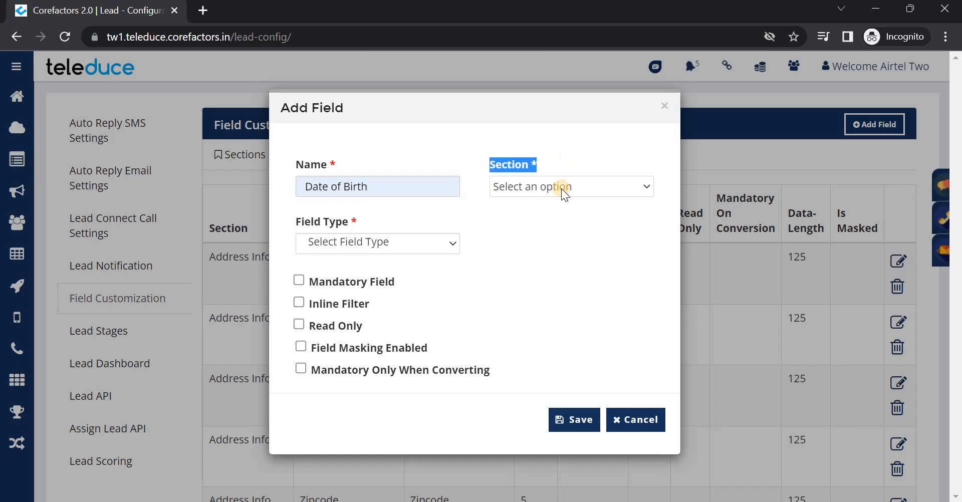
left_click(561, 188)
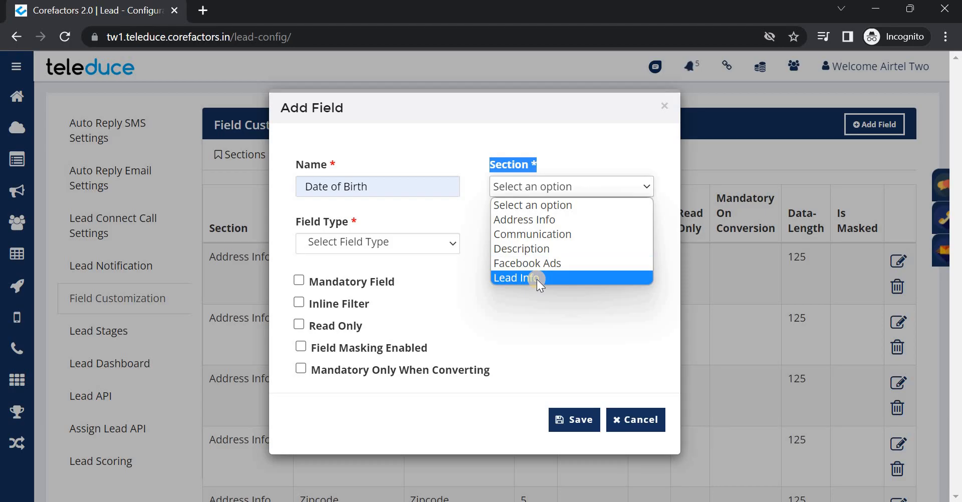
left_click(500, 277)
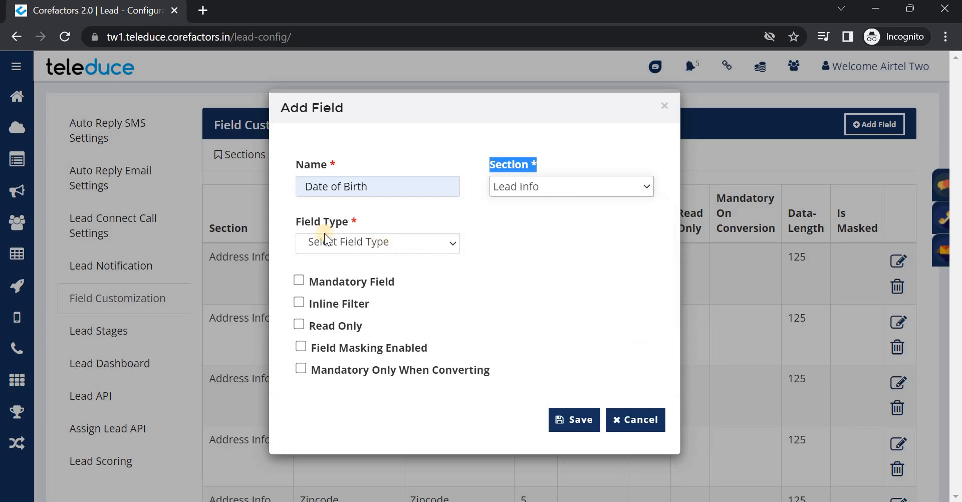
Set the new field's type to Text Box with a data length of 100.
left_click_drag(344, 225, 361, 241)
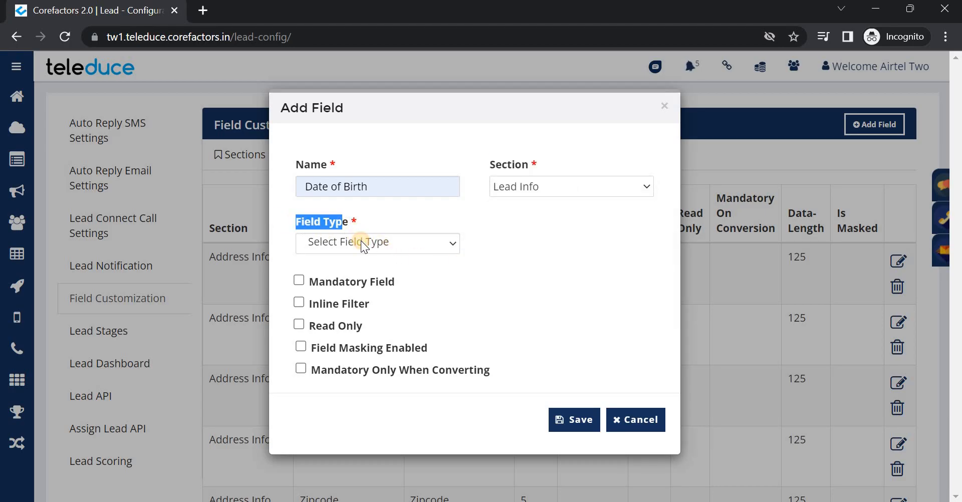
left_click(360, 241)
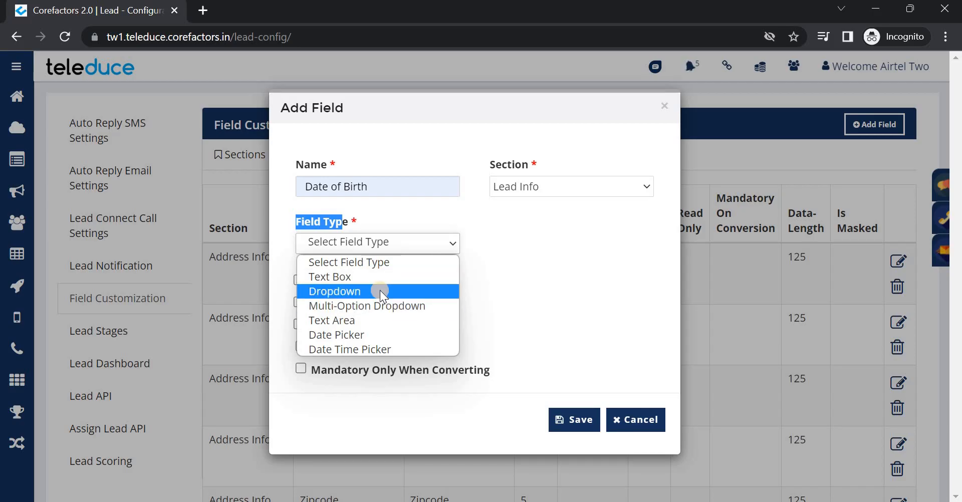
left_click(380, 276)
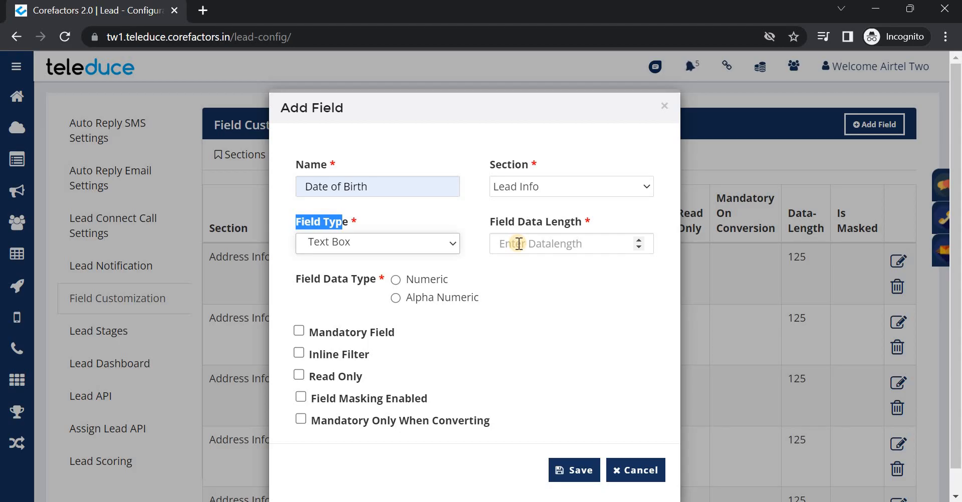
left_click(519, 243)
type("100")
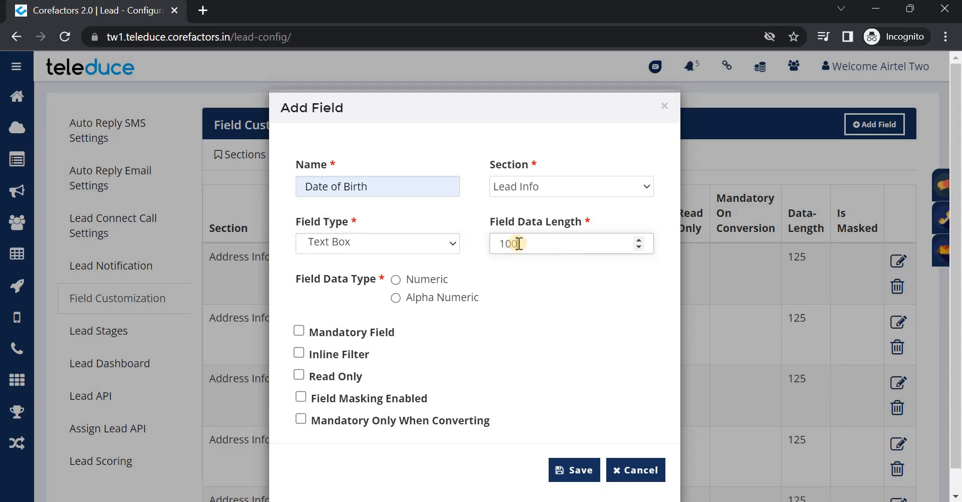
Try the Dropdown field type with the options Abc and XZY on separate lines.
left_click(450, 239)
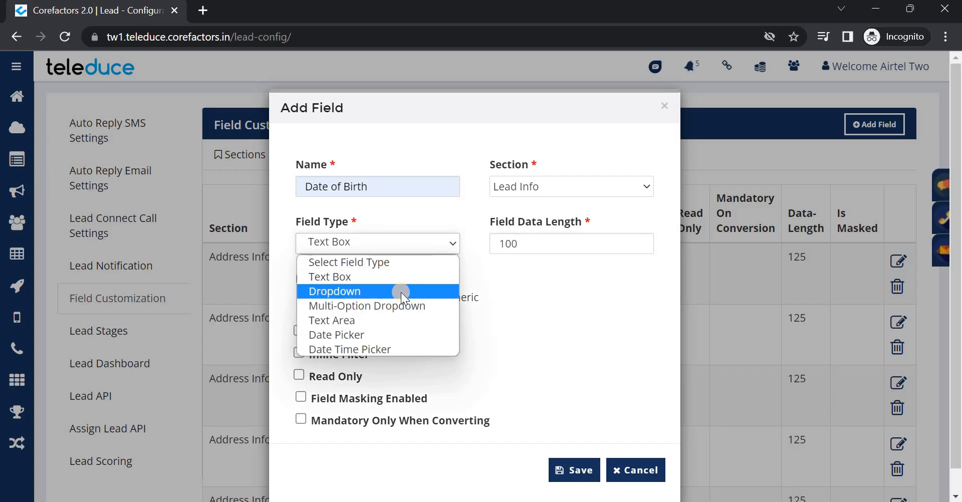
left_click(401, 292)
left_click(549, 270)
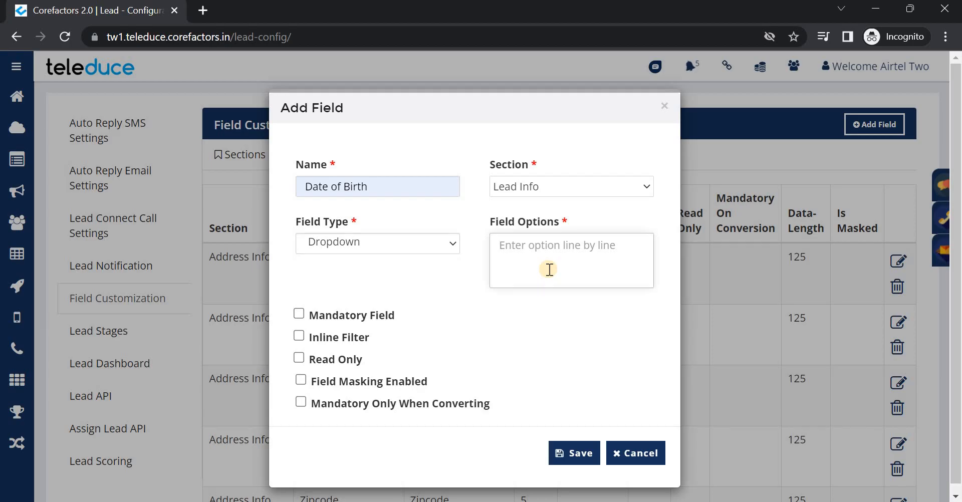
type("Abc")
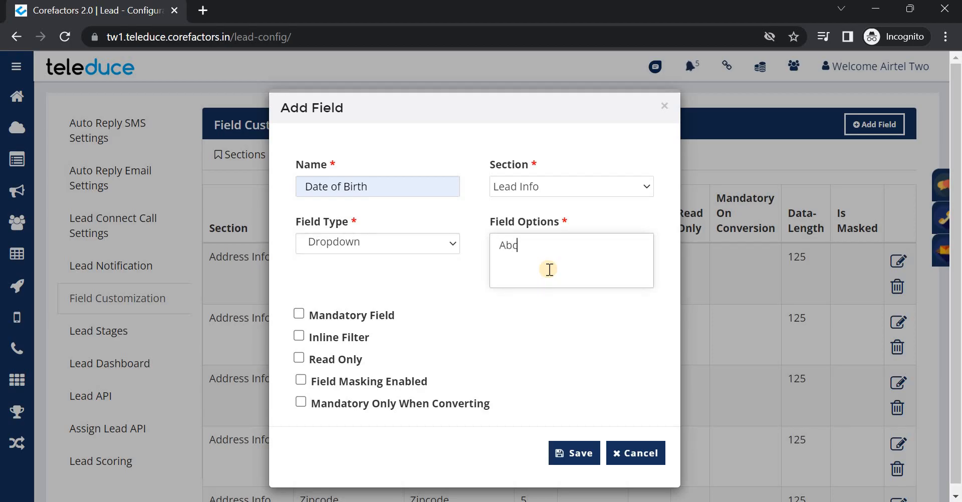
key("Return")
type("XZY")
key("Return")
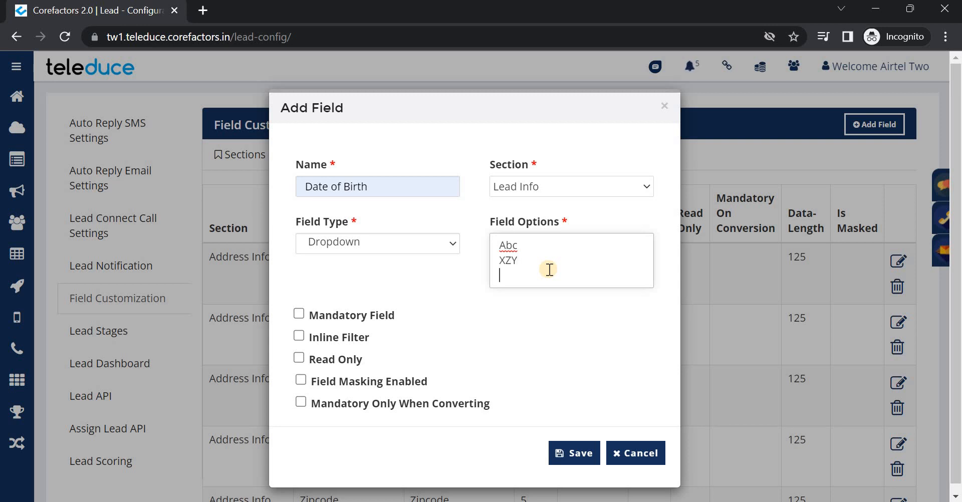
Try Multi-Option Dropdown as the field type and settle on Date Picker.
left_click(393, 243)
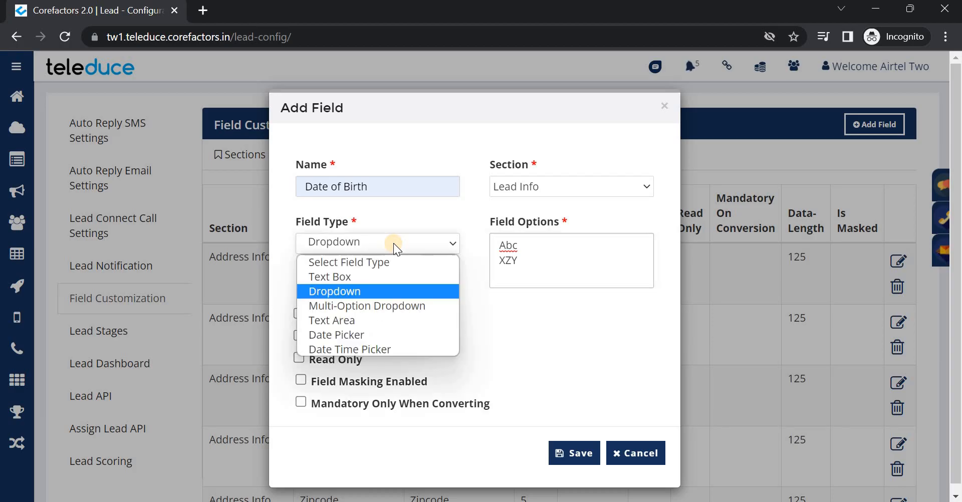
left_click(390, 305)
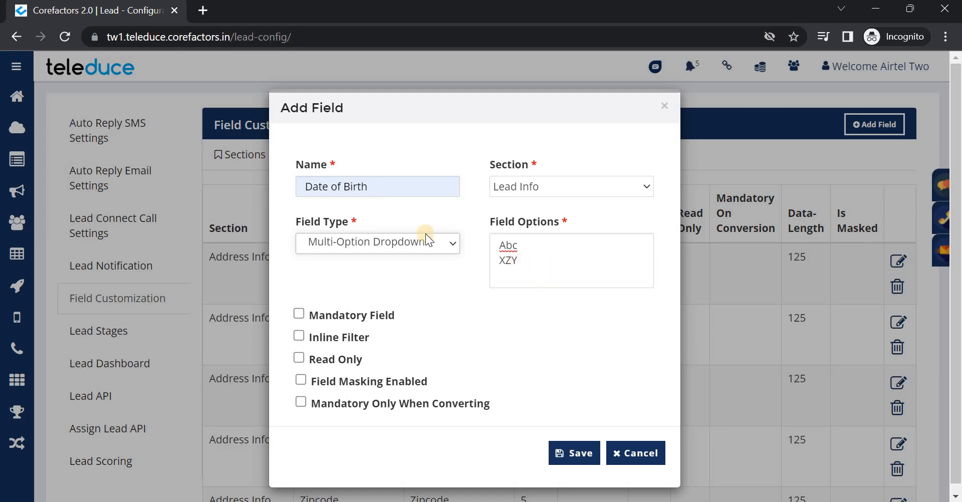
left_click(402, 237)
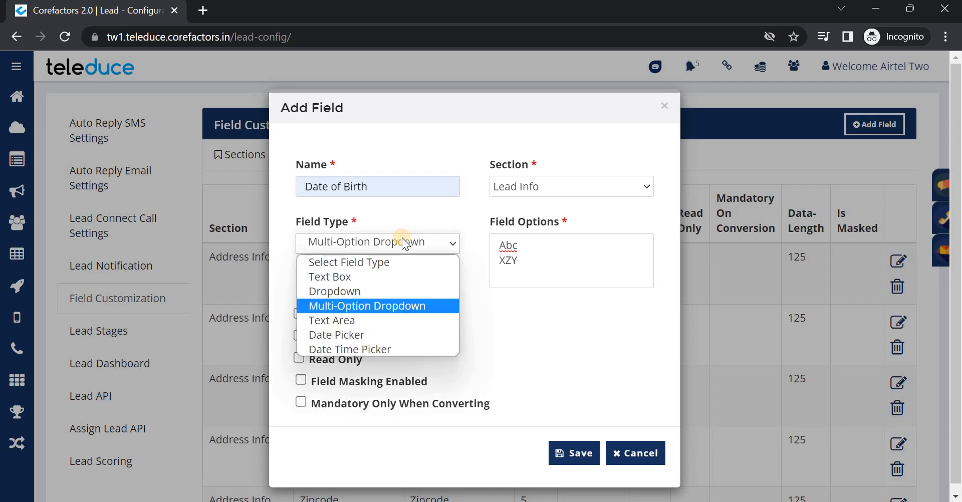
left_click(387, 335)
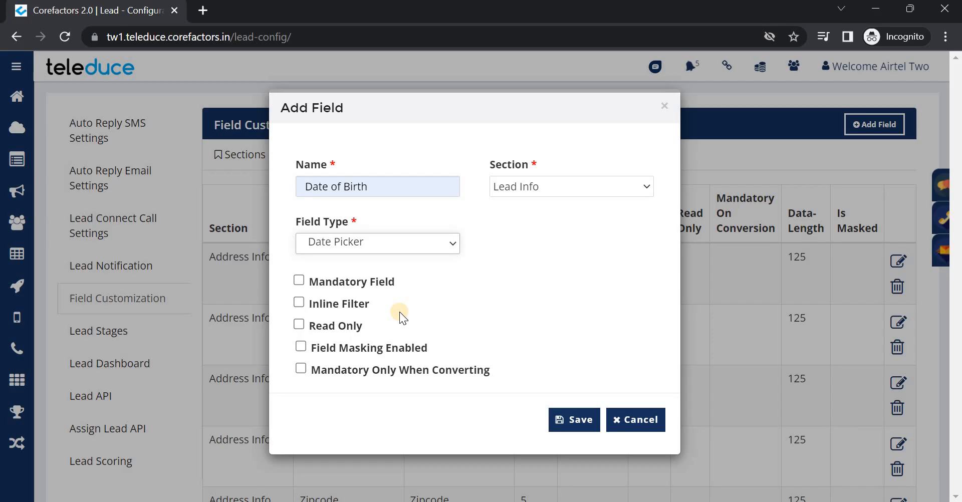
Try the Mandatory Field, Read Only, Field Masking Enabled and Mandatory Only When Converting options, and clear them again.
left_click(301, 280)
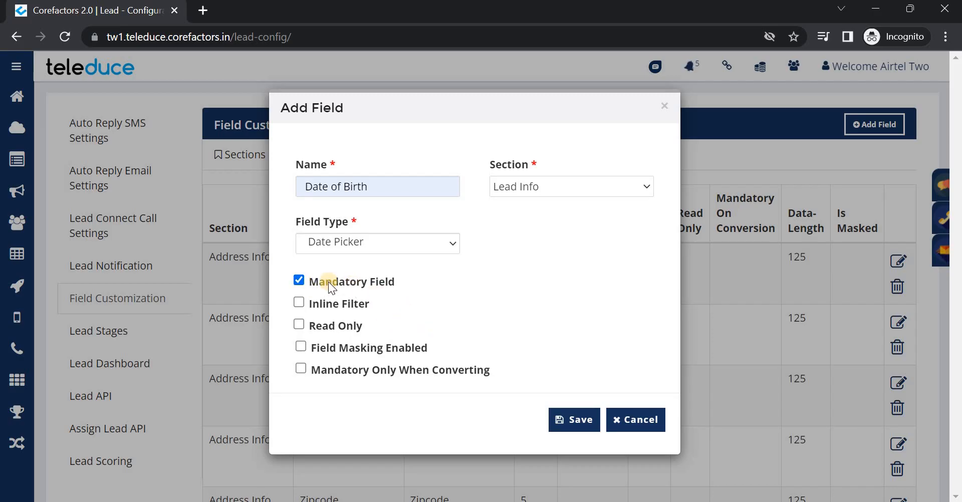
left_click(301, 279)
left_click(300, 328)
left_click(301, 346)
left_click(301, 368)
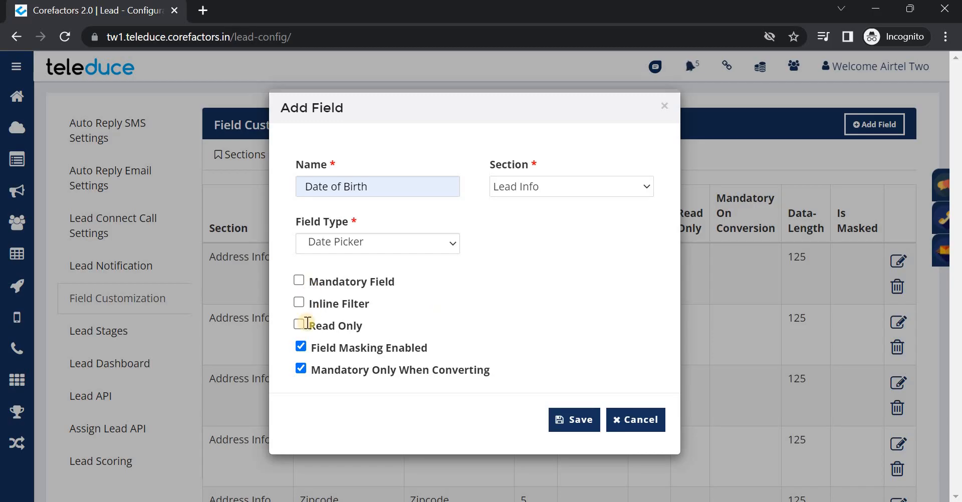
left_click(298, 281)
left_click(302, 346)
left_click(301, 368)
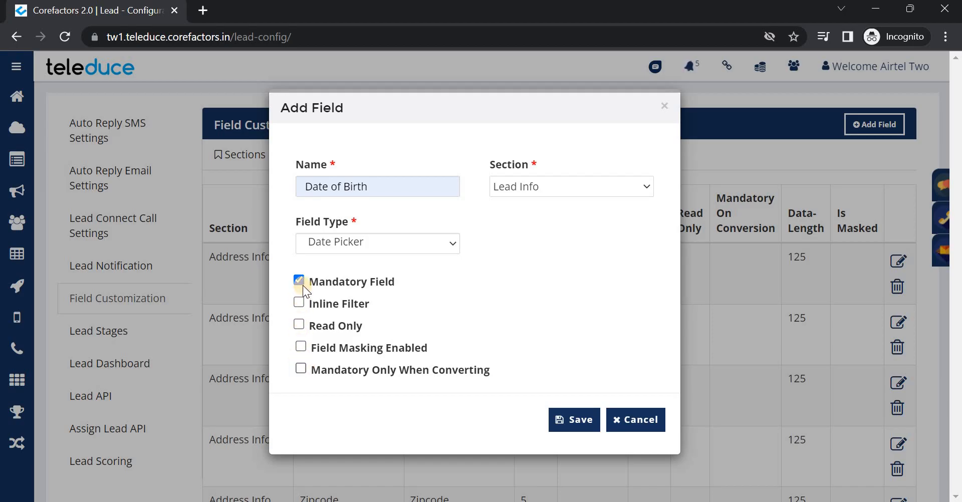
Save the new field and check the Date of Birth entry's names and order in the field list.
left_click(570, 416)
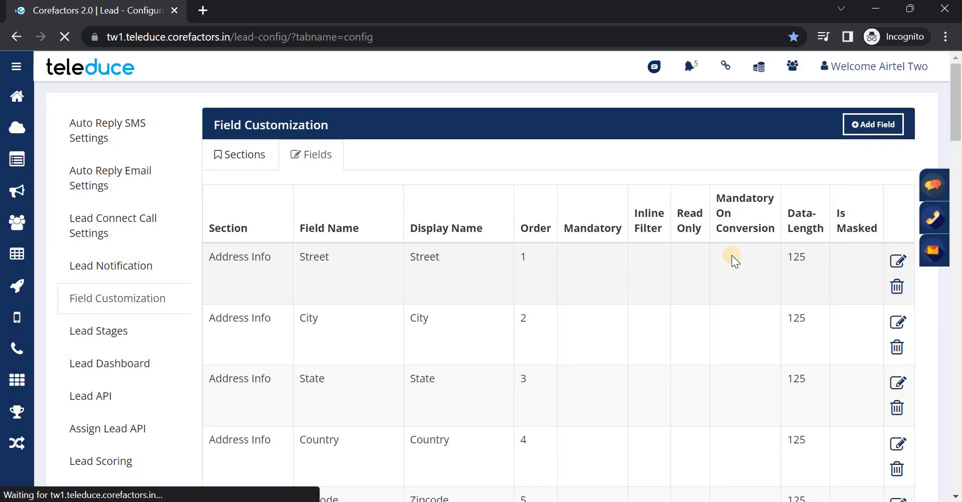
left_click_drag(958, 132, 920, 450)
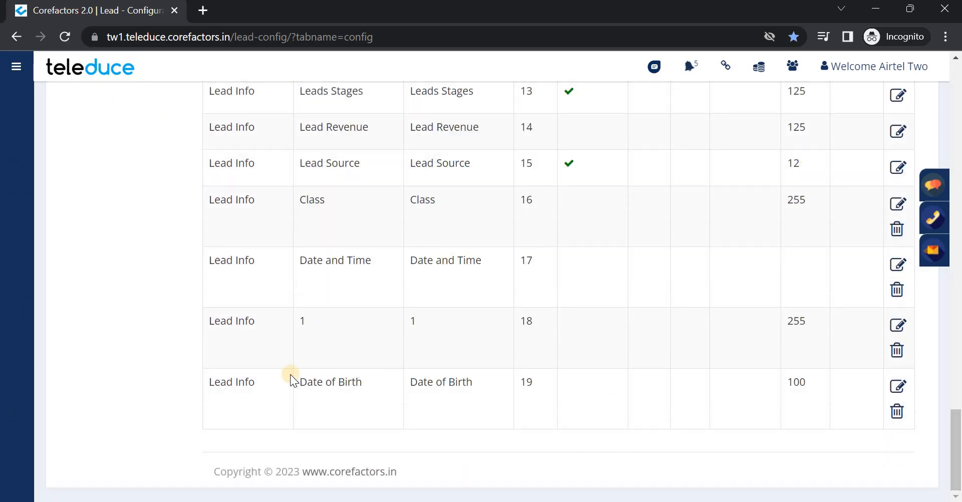
left_click_drag(299, 383, 489, 390)
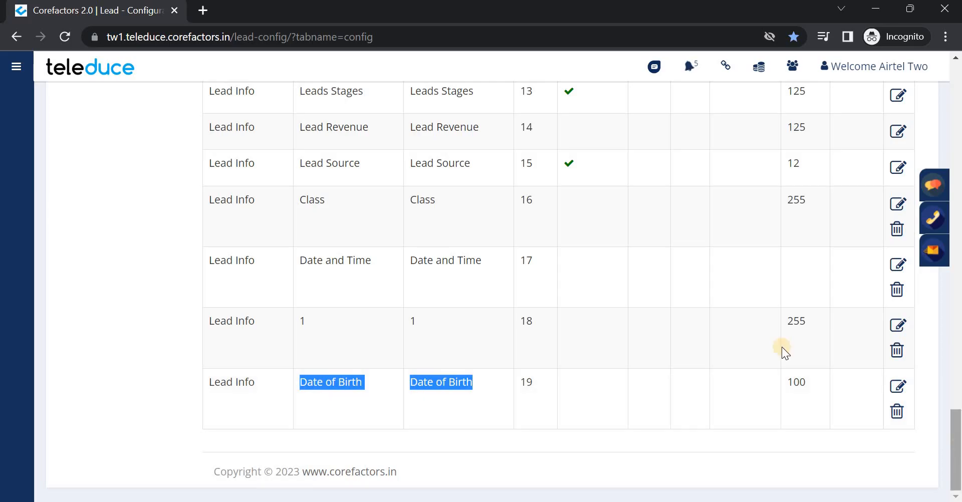
double_click(540, 382)
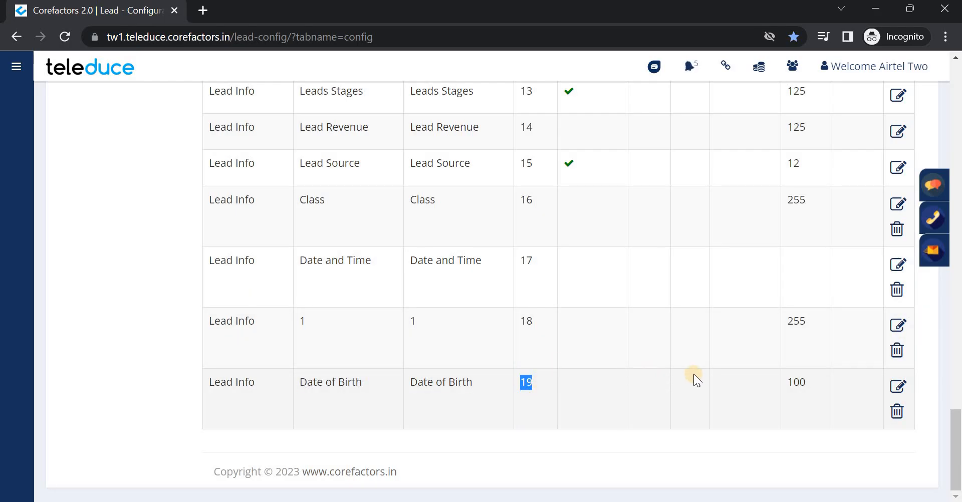
Examine the order choices in the Date of Birth field's edit dialog and close it without saving.
left_click(897, 386)
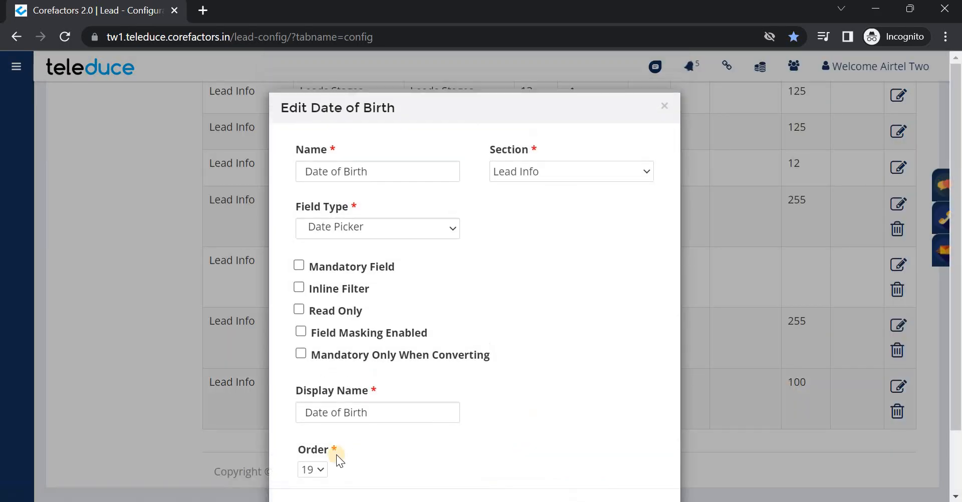
left_click(314, 469)
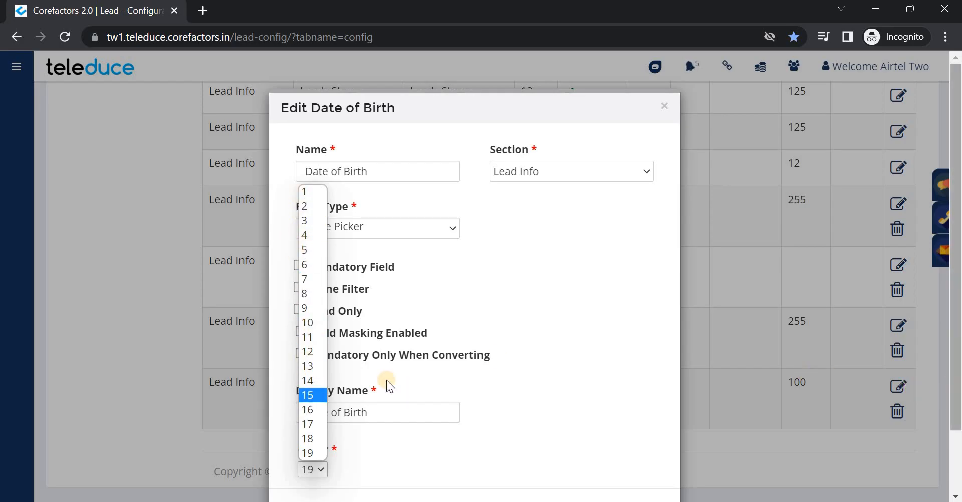
scroll(561, 440, "down", 2)
left_click(629, 450)
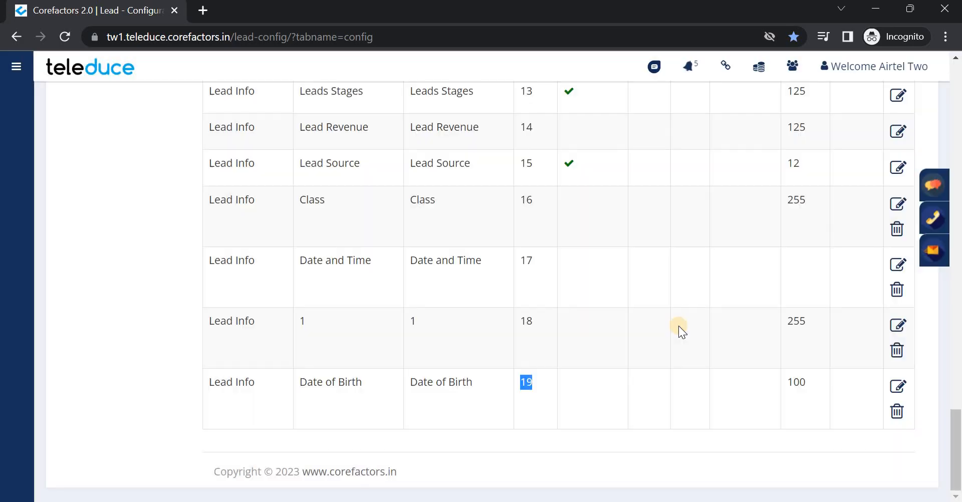